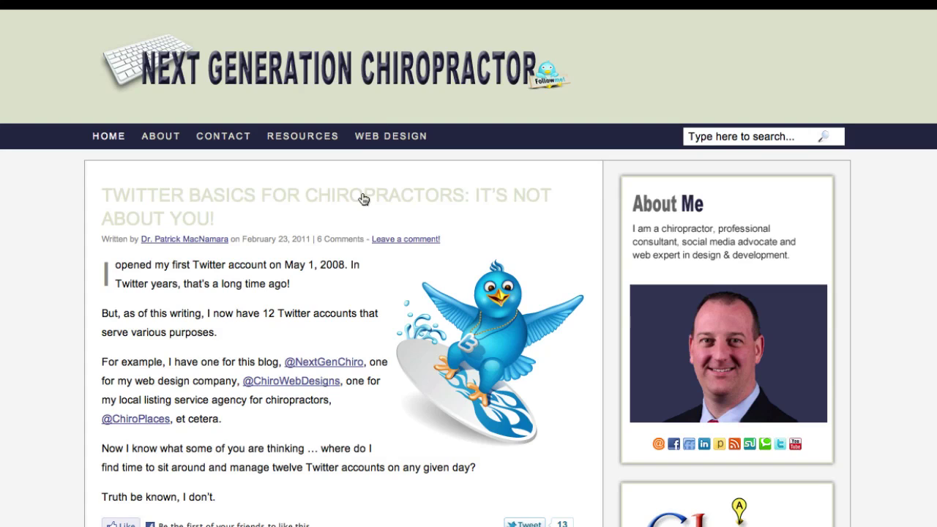
- Open the blog post "Twitter Basics for Chiropractors: It's Not About You!" and generate a bit.ly short link for it
left_click(363, 199)
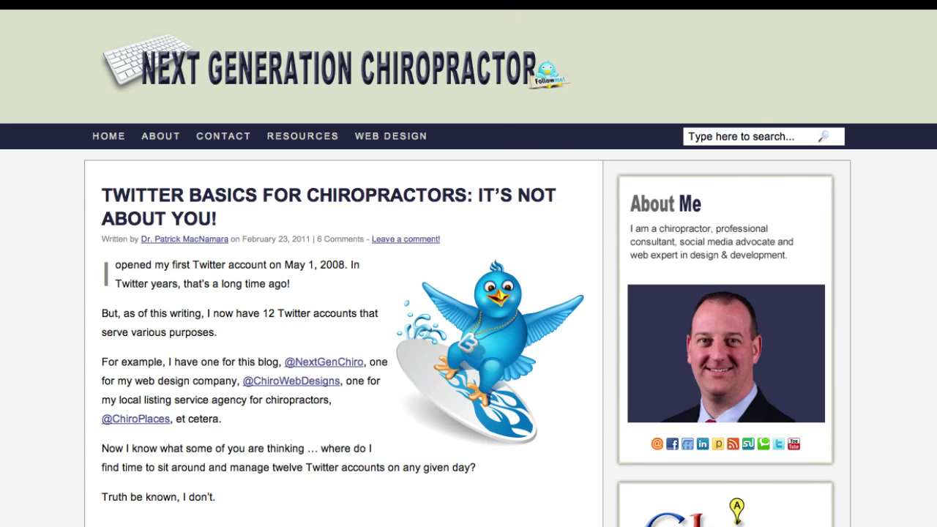
left_click(510, 1)
left_click(506, 7)
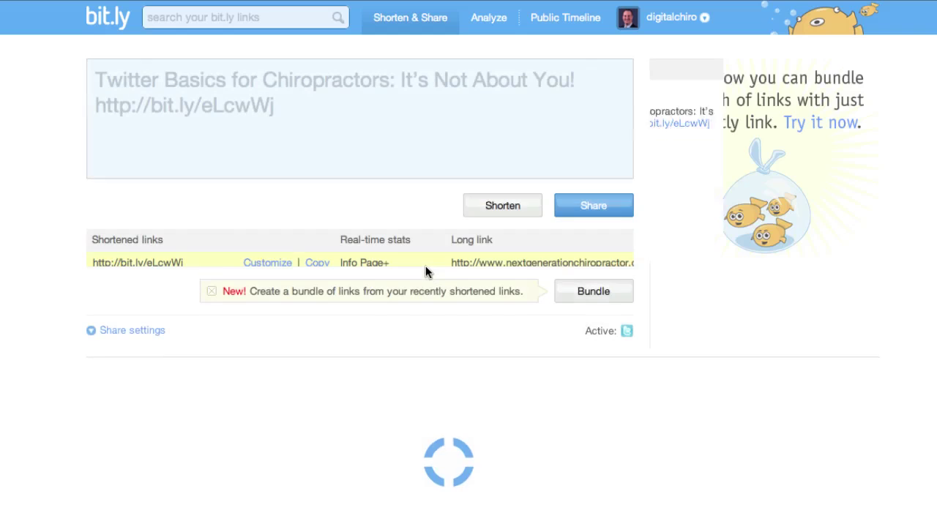
- Copy the Twitter Basics post's title and bit.ly link into the text editor's untitled document and start a new line
left_click(282, 108)
left_click_drag(274, 108, 65, 83)
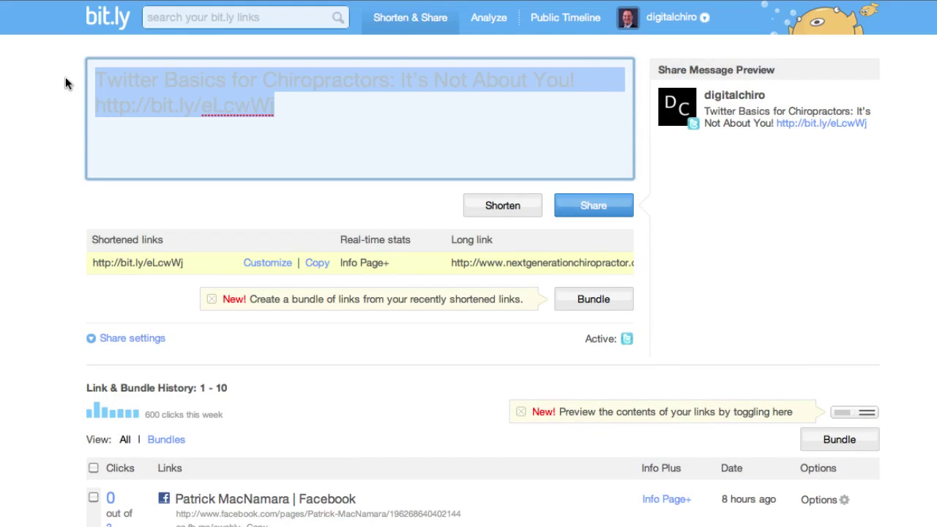
key("super+c")
key("super+Tab")
key("super+Tab")
key("super+Tab")
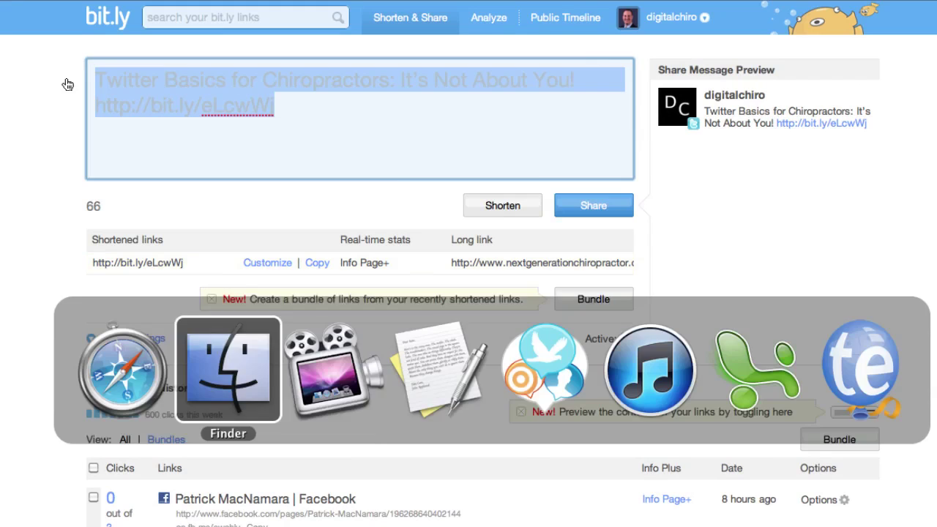
key("super+v")
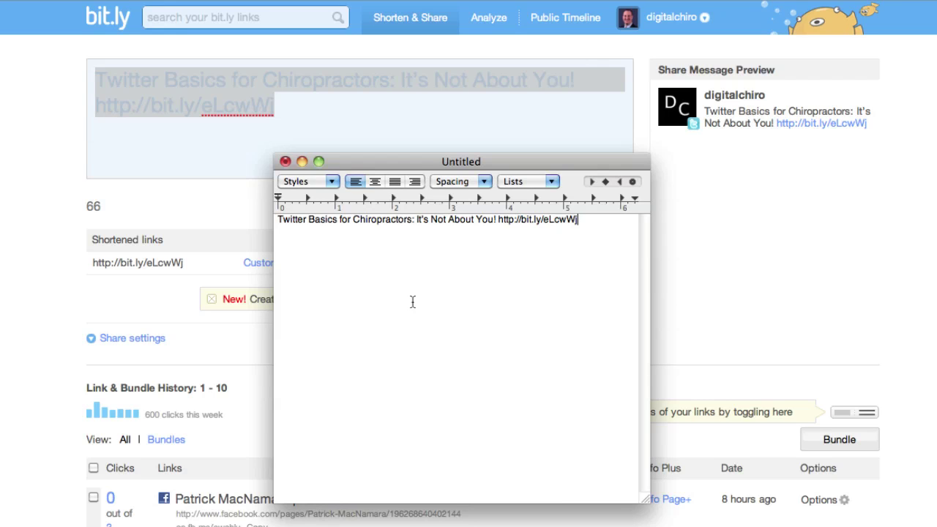
key("Return")
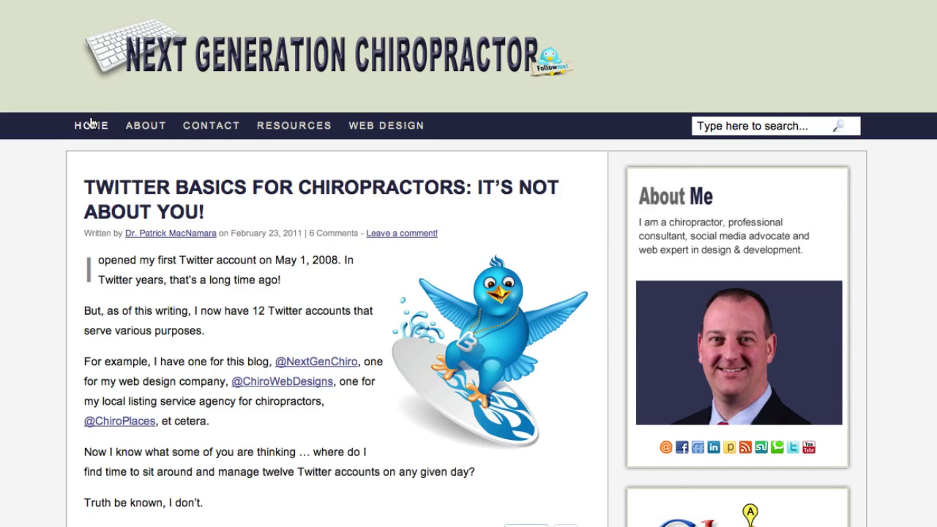
- Open the blog post "Goodbye Thesis, Hello Headway!" and generate a bit.ly short link for it
scroll(203, 183, "down", 7)
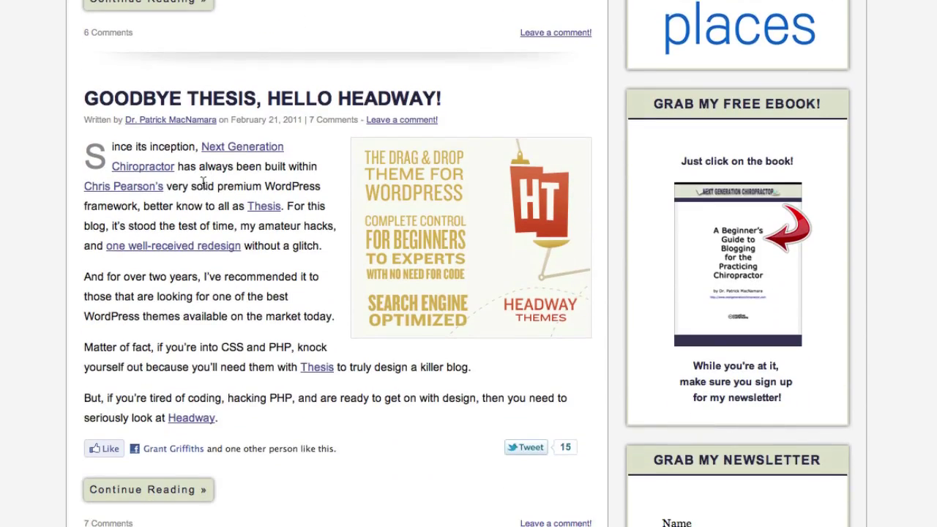
scroll(203, 183, "down", 1)
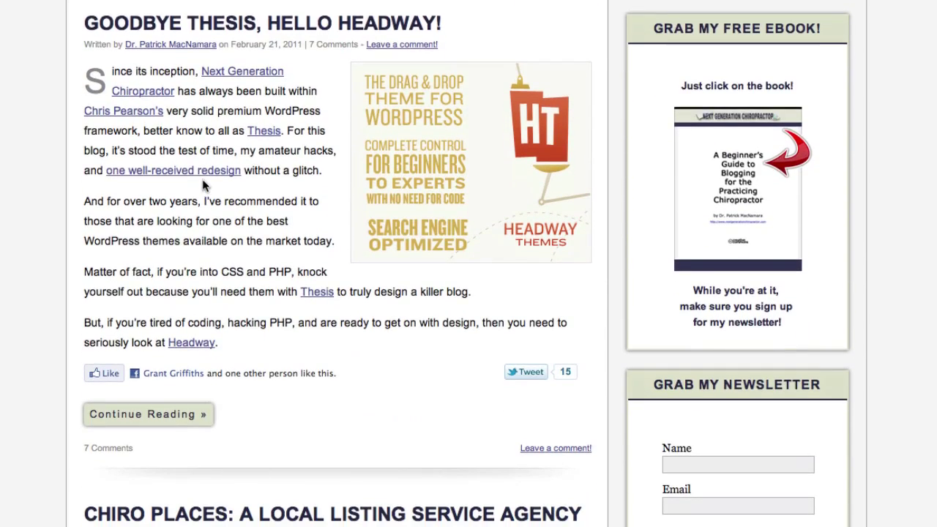
left_click(316, 26)
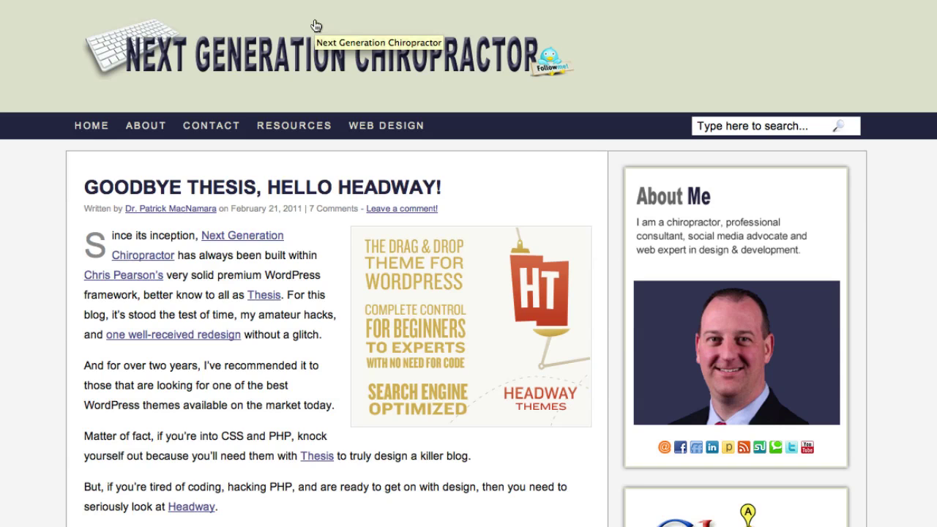
left_click(508, 7)
left_click(512, 115)
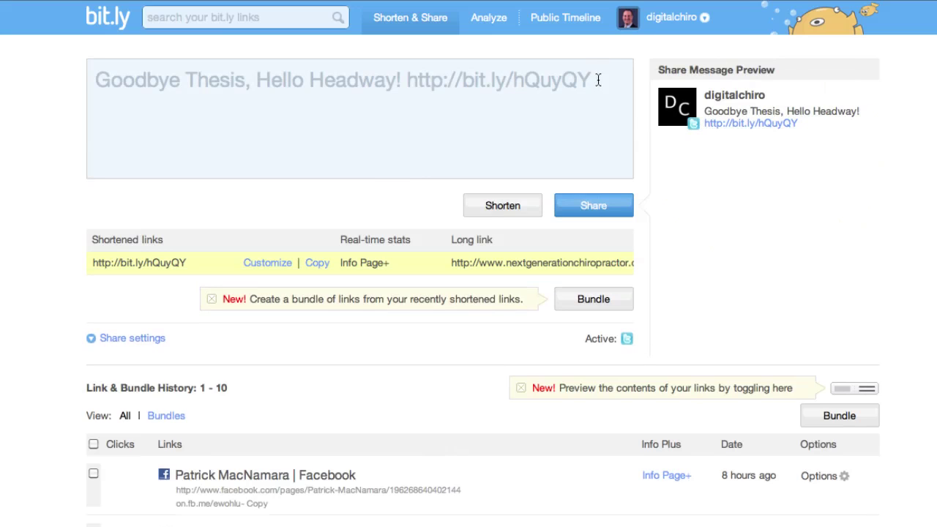
- Copy the "Goodbye Thesis, Hello Headway!" title and bit.ly link onto the second line of the text document
left_click_drag(598, 80, 28, 86)
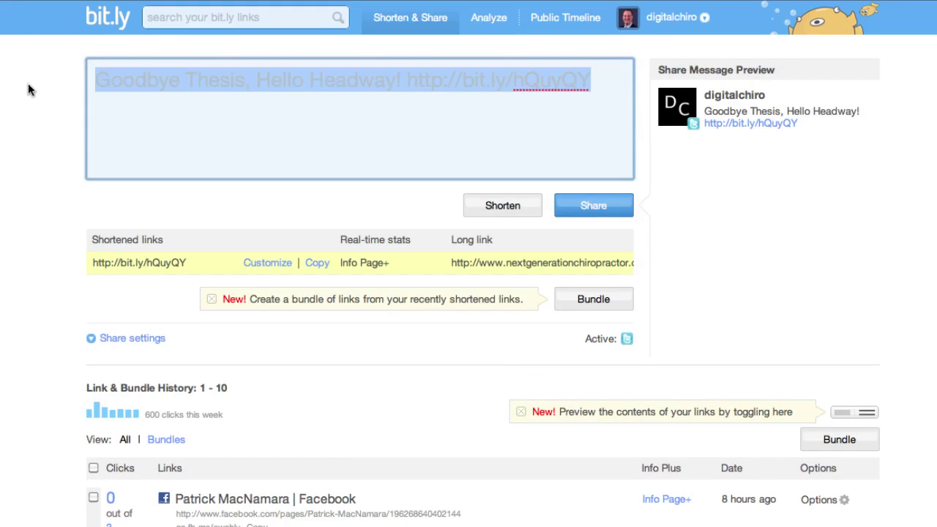
key("super+Tab")
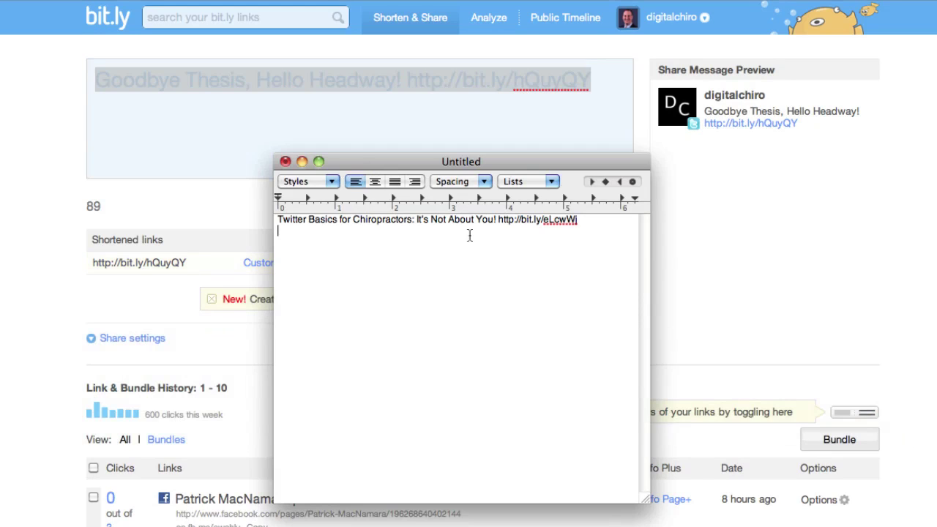
key("super+v")
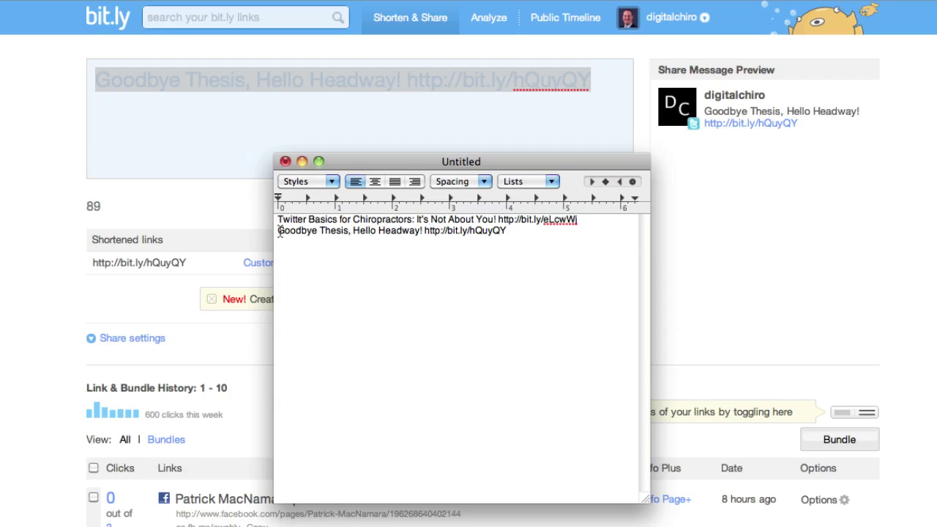
- Switch to MarketMeSuite and open the Import Tweets form for scheduled tweets
key("super+Tab")
key("super+Tab")
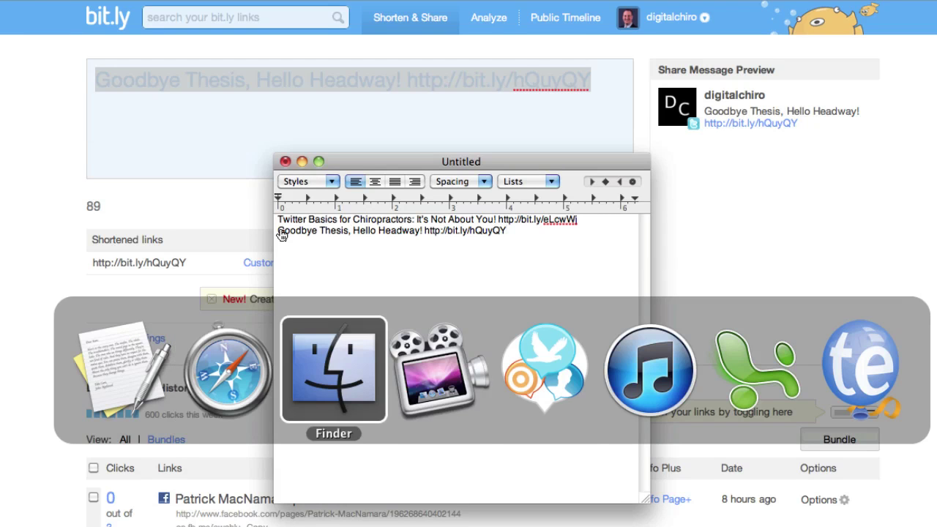
key("super+Tab")
key("super+Tab")
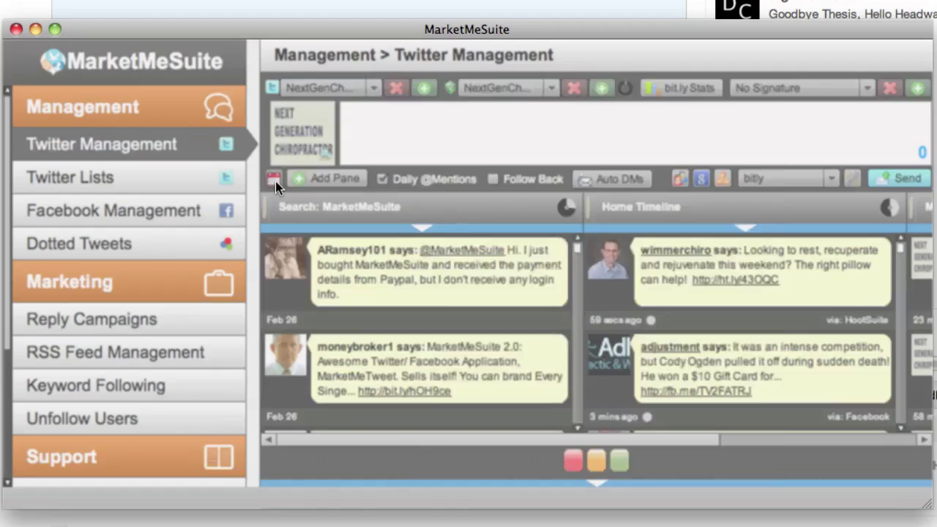
left_click(274, 181)
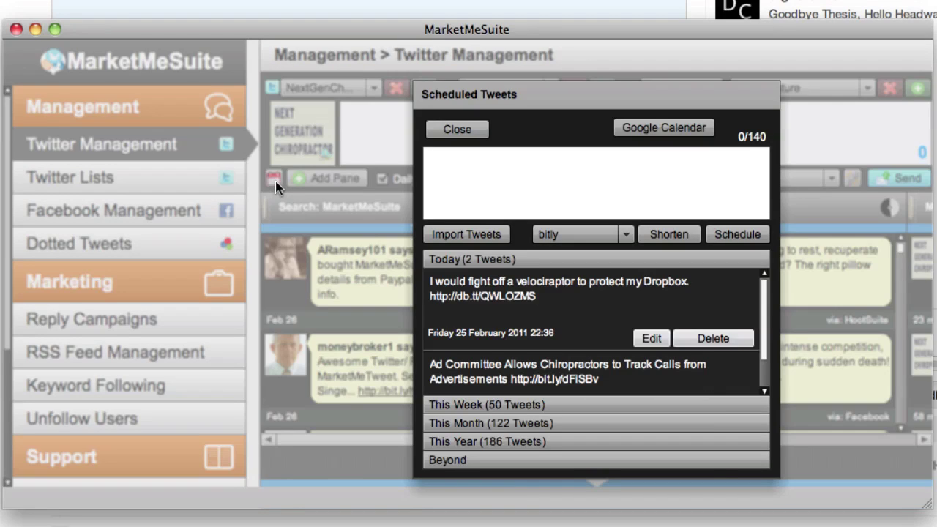
left_click(470, 233)
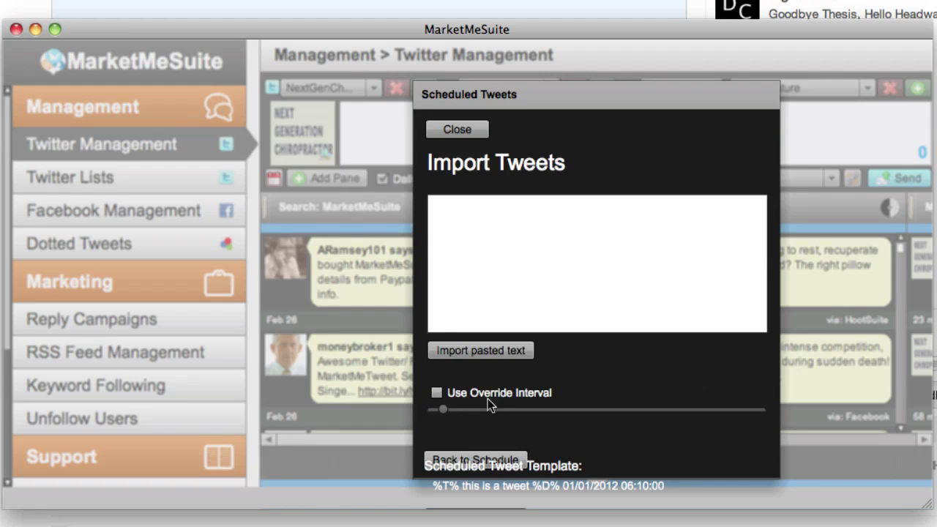
- Enable Use Override Interval and copy both tweet lines from the text document into the Import Tweets text field
left_click(435, 394)
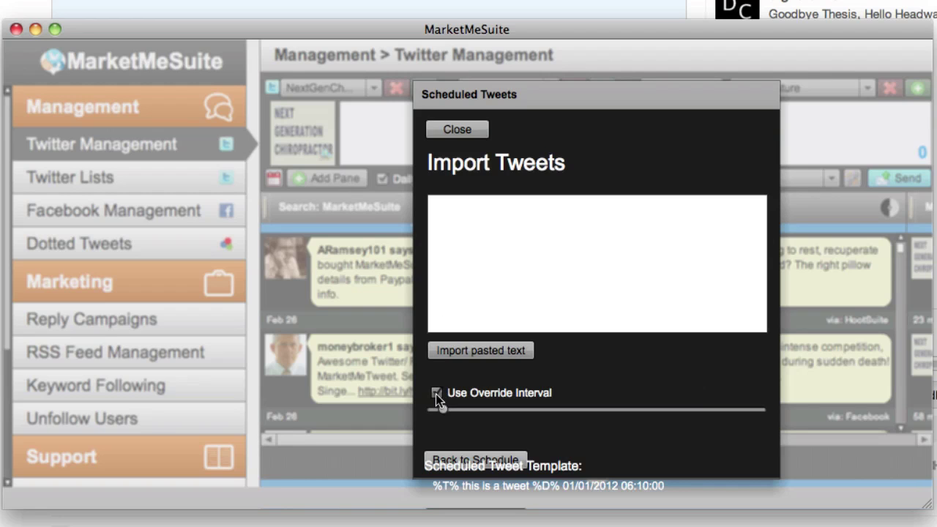
key("super+Tab")
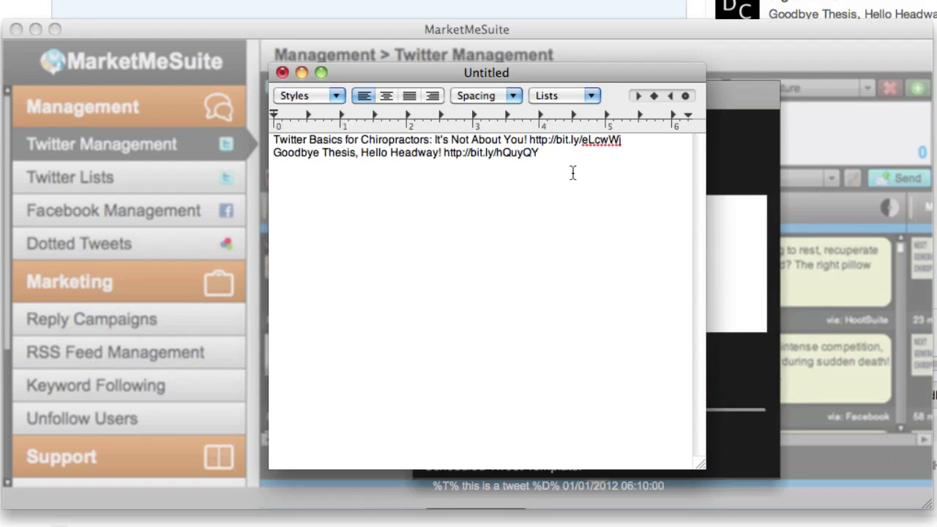
left_click_drag(542, 155, 251, 136)
key("super+c")
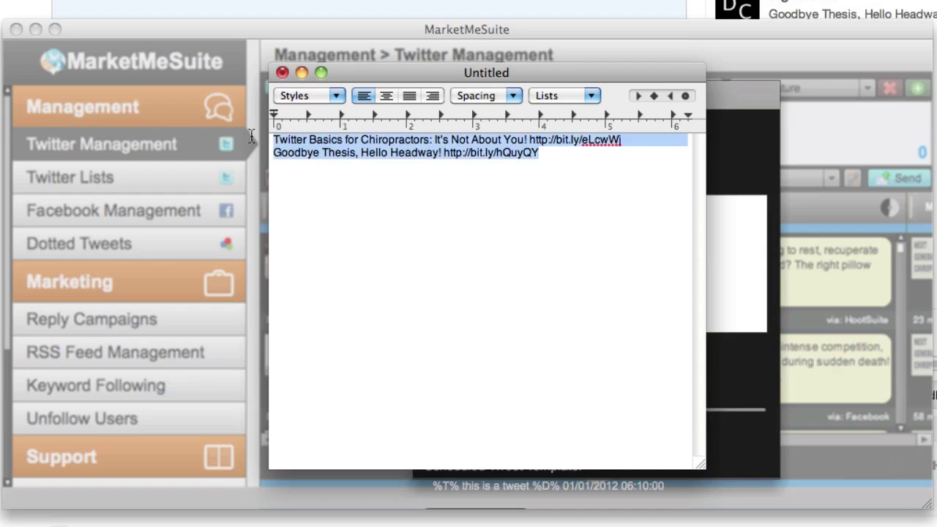
key("super+Tab")
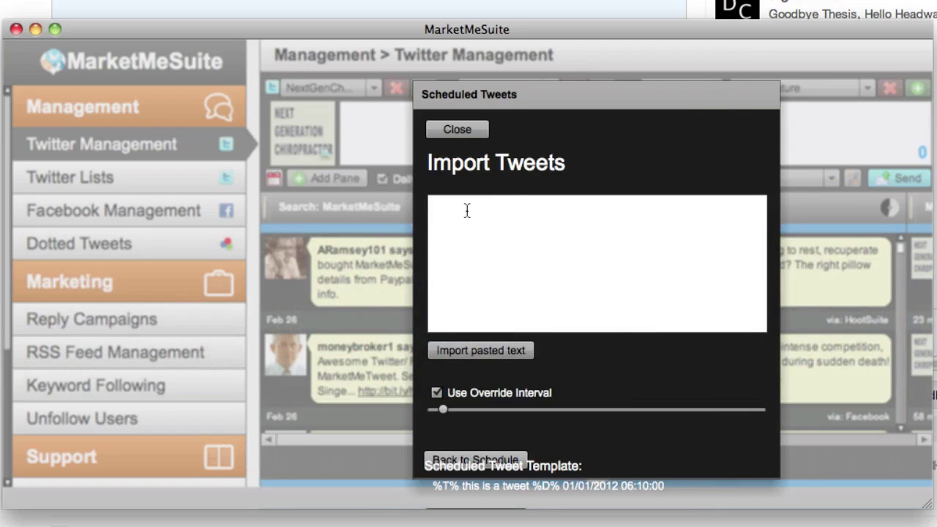
left_click(466, 213)
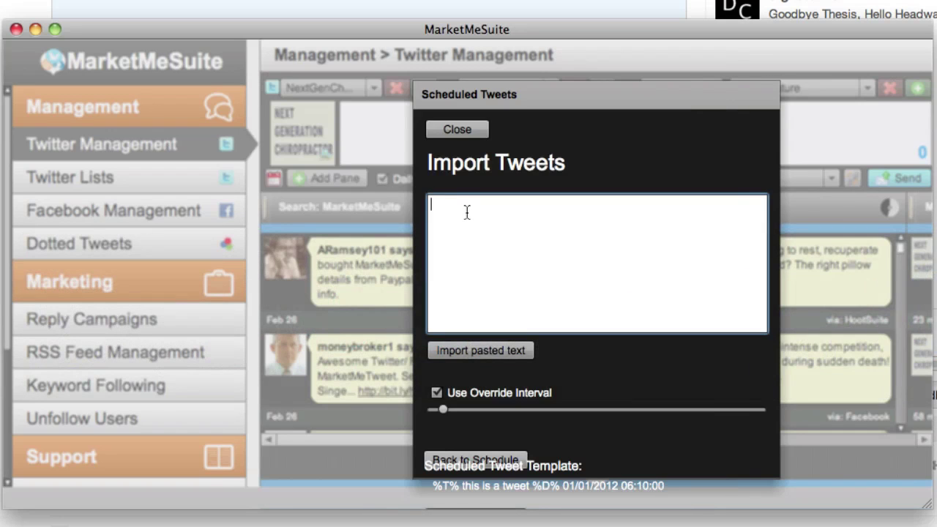
key("super+v")
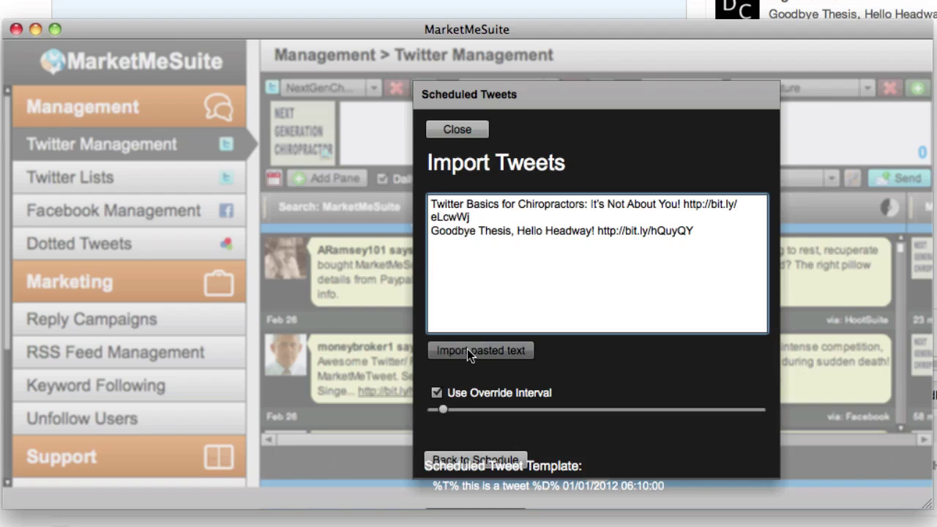
- Try adjusting the override interval and leave Use Override Interval switched off
left_click(436, 393)
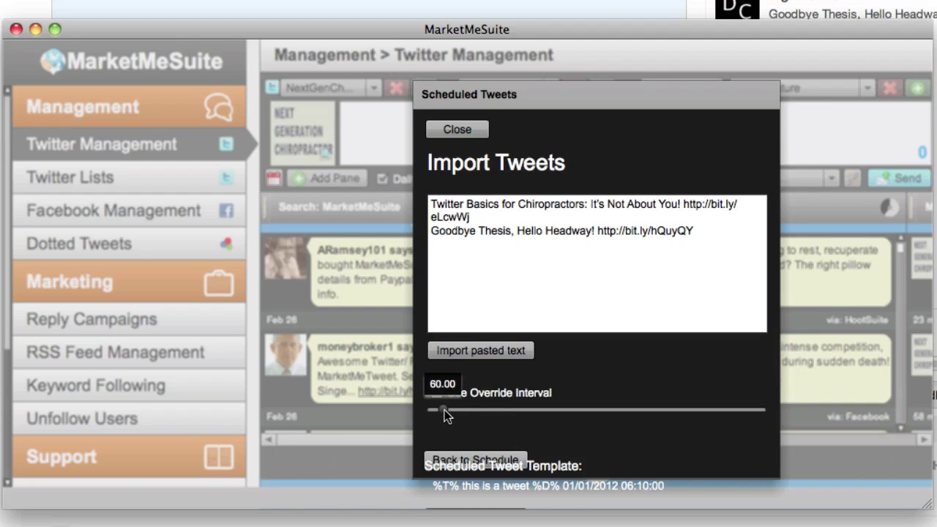
mouse_move(443, 410)
left_mouse_down()
mouse_move(558, 410)
mouse_move(451, 410)
left_mouse_up()
left_click(435, 391)
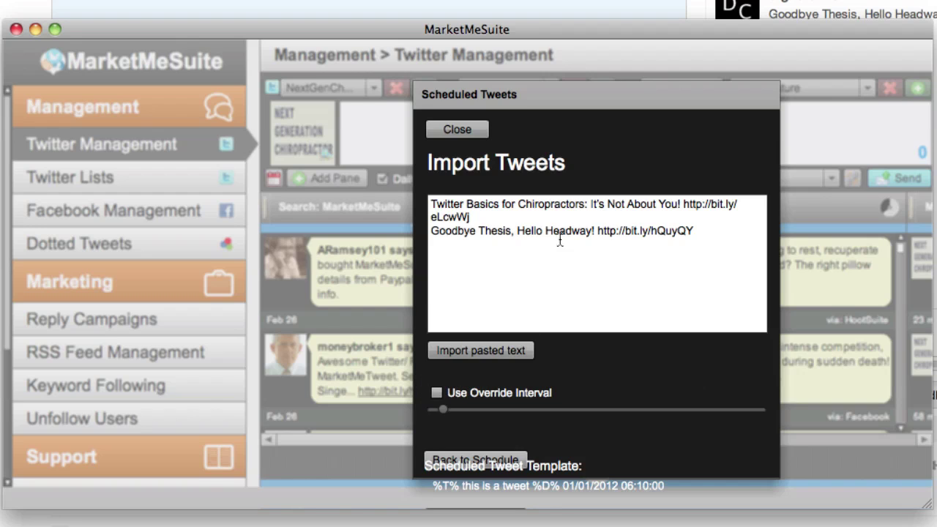
- Clear both pasted tweets from the import field and close the Scheduled Tweets dialog
left_click_drag(714, 233, 429, 203)
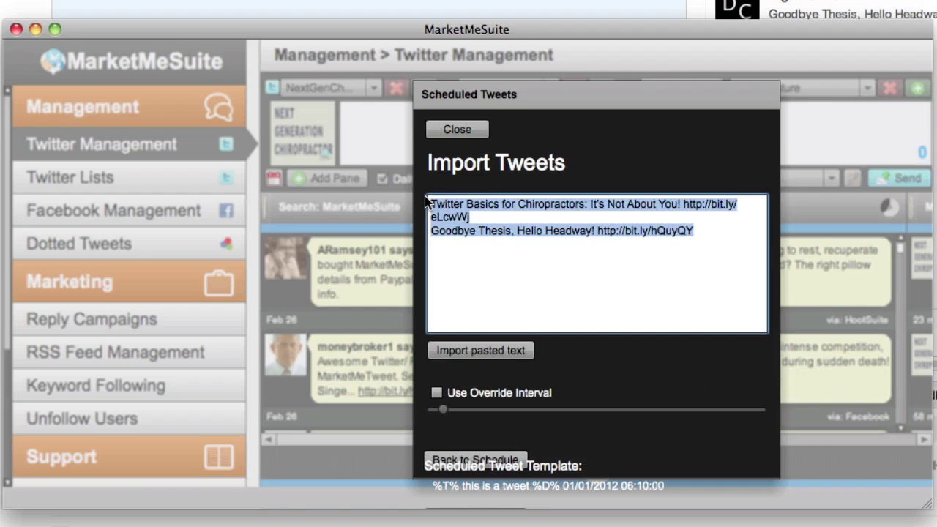
key("BackSpace")
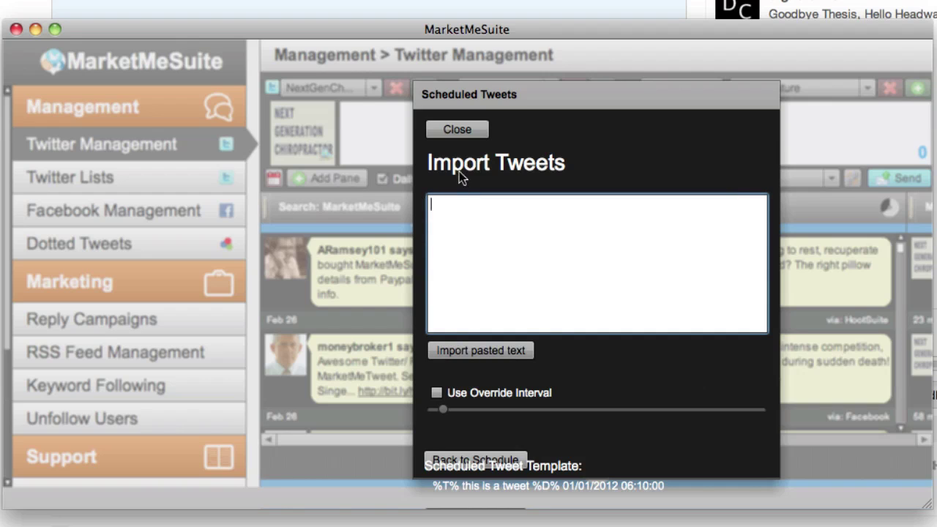
left_click(460, 130)
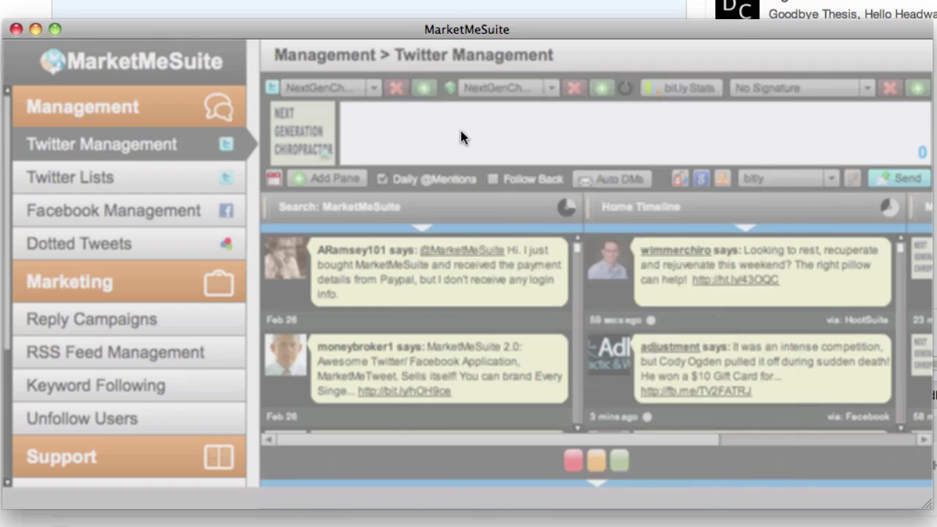